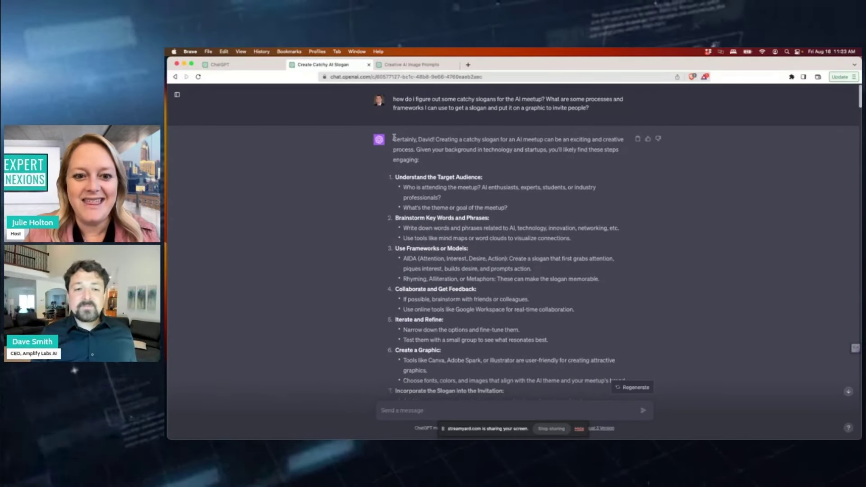
Step: Read through the first reply's seven steps for creating an AI meetup slogan, from "Understand the Target Audience" to "Incorporate the Slogan into the Invitation"
{"action": "left_click_drag", "start_coordinate": [392, 141], "coordinate": [419, 159]}
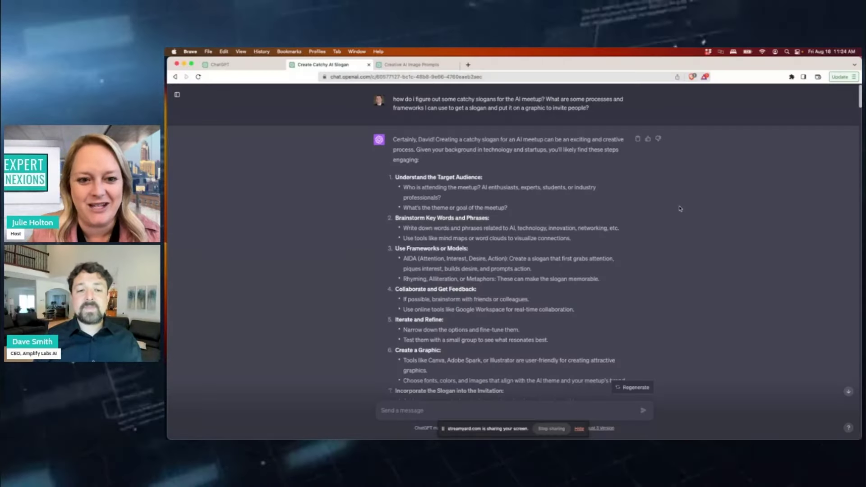
{"action": "scroll", "coordinate": [680, 209], "scroll_direction": "down", "scroll_amount": 1}
{"action": "left_click_drag", "start_coordinate": [396, 148], "coordinate": [455, 148]}
{"action": "left_click_drag", "start_coordinate": [395, 148], "coordinate": [482, 148]}
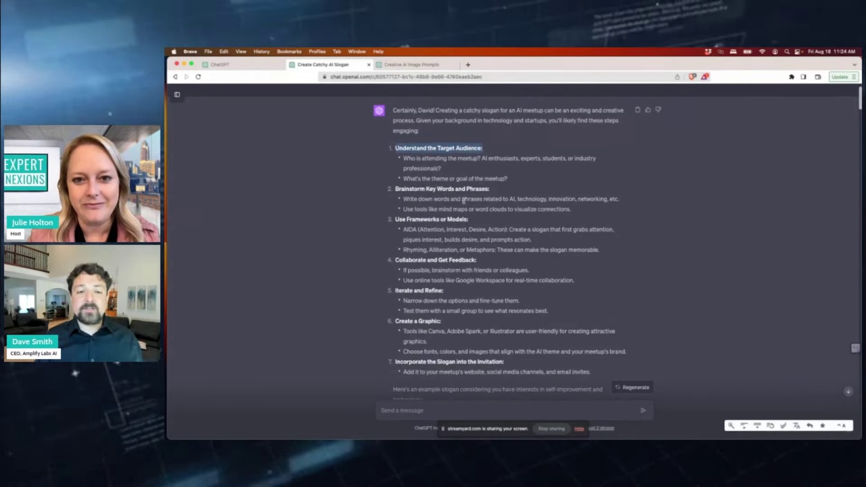
{"action": "scroll", "coordinate": [456, 167], "scroll_direction": "down", "scroll_amount": 1}
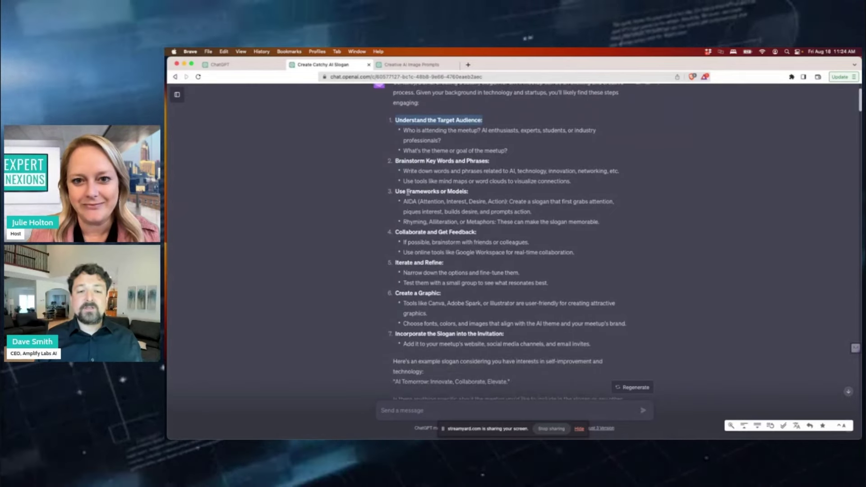
{"action": "scroll", "coordinate": [409, 200], "scroll_direction": "down", "scroll_amount": 2}
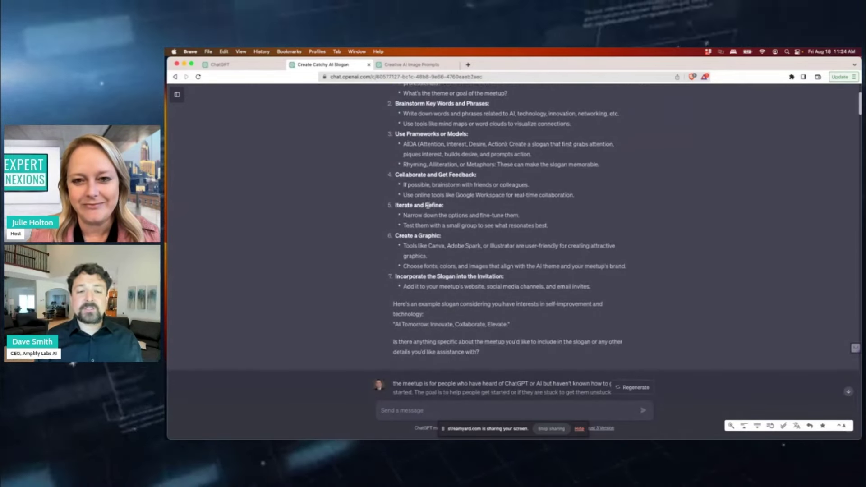
{"action": "scroll", "coordinate": [424, 206], "scroll_direction": "down", "scroll_amount": 1}
{"action": "scroll", "coordinate": [382, 212], "scroll_direction": "down", "scroll_amount": 1}
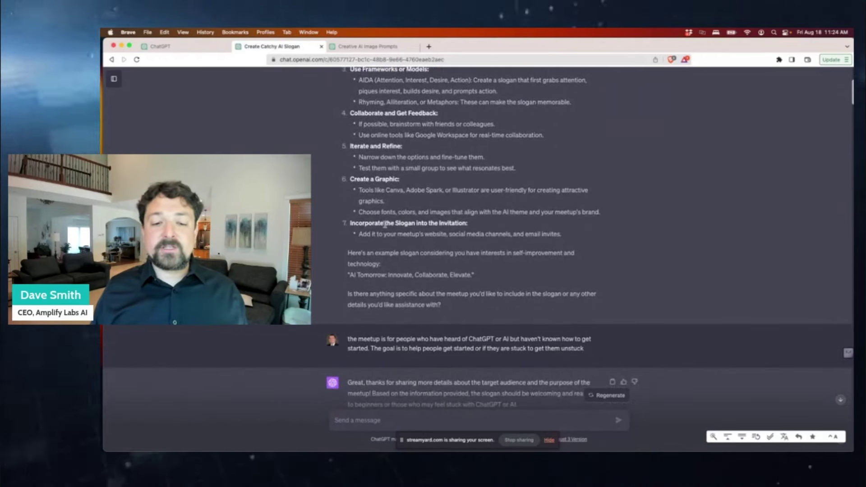
{"action": "scroll", "coordinate": [385, 224], "scroll_direction": "down", "scroll_amount": 4}
{"action": "scroll", "coordinate": [385, 224], "scroll_direction": "down", "scroll_amount": 1}
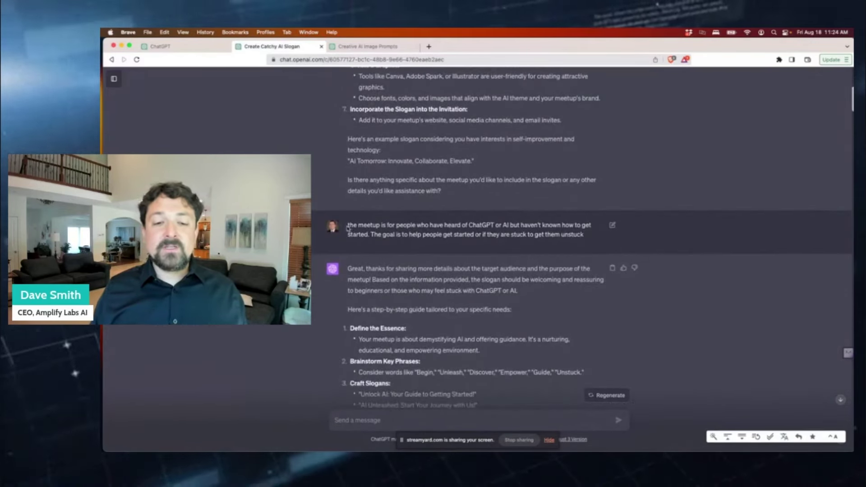
Step: Examine the follow-up prompt describing the meetup's audience and goal, comparing it with the "Understand the Target Audience" step of the first reply
{"action": "left_click_drag", "start_coordinate": [347, 225], "coordinate": [571, 247]}
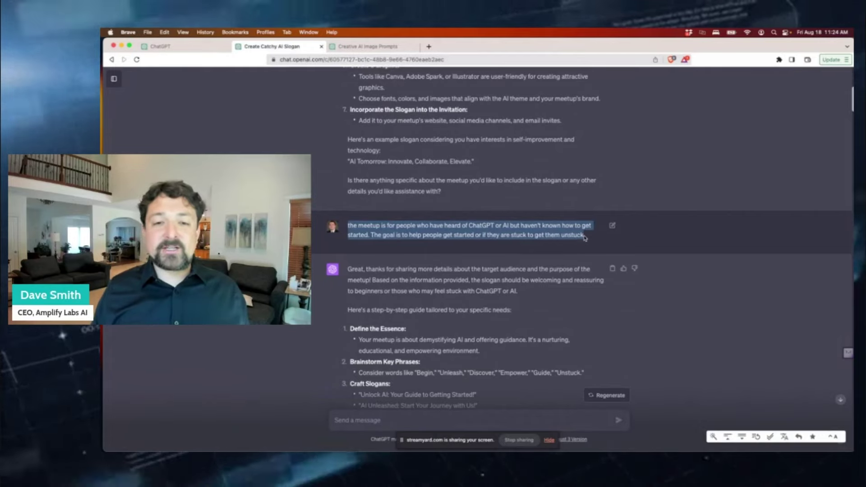
{"action": "scroll", "coordinate": [422, 140], "scroll_direction": "up", "scroll_amount": 10}
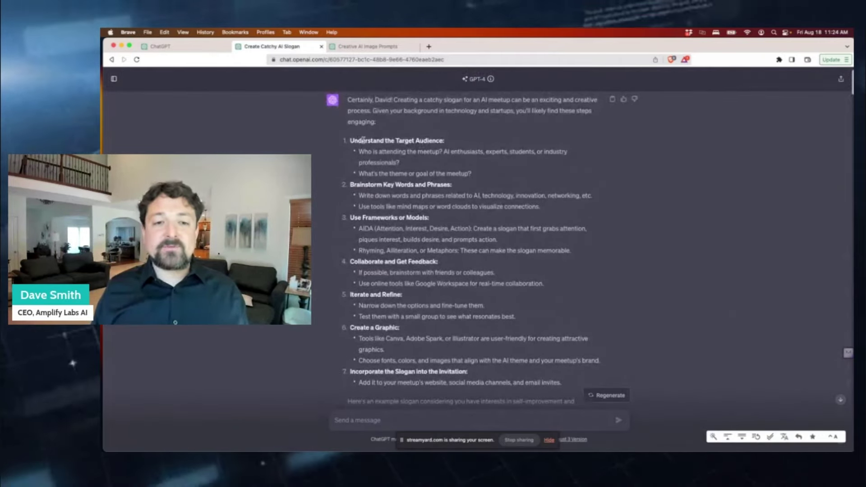
{"action": "left_click_drag", "start_coordinate": [368, 140], "coordinate": [445, 140]}
{"action": "scroll", "coordinate": [466, 171], "scroll_direction": "down", "scroll_amount": 12}
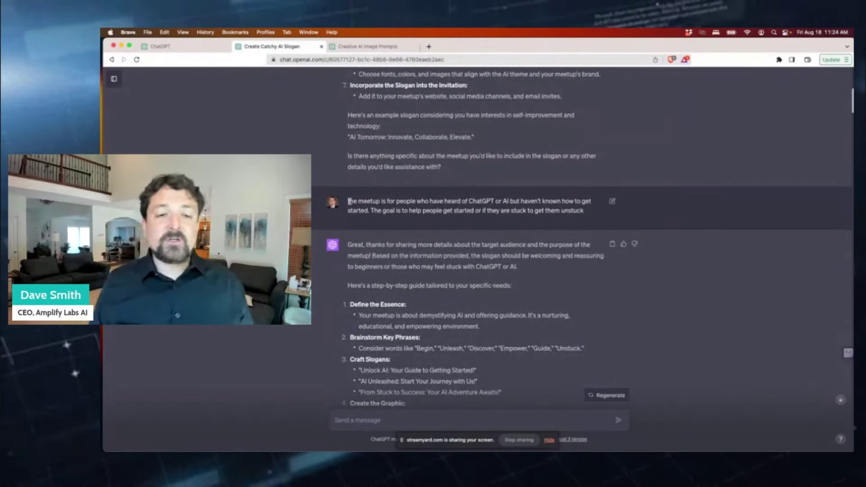
{"action": "left_click_drag", "start_coordinate": [348, 201], "coordinate": [582, 212]}
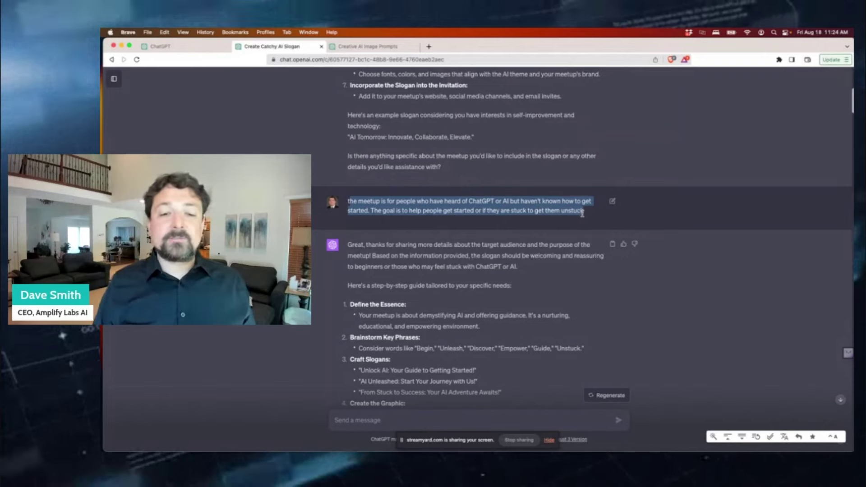
{"action": "scroll", "coordinate": [420, 178], "scroll_direction": "down", "scroll_amount": 1}
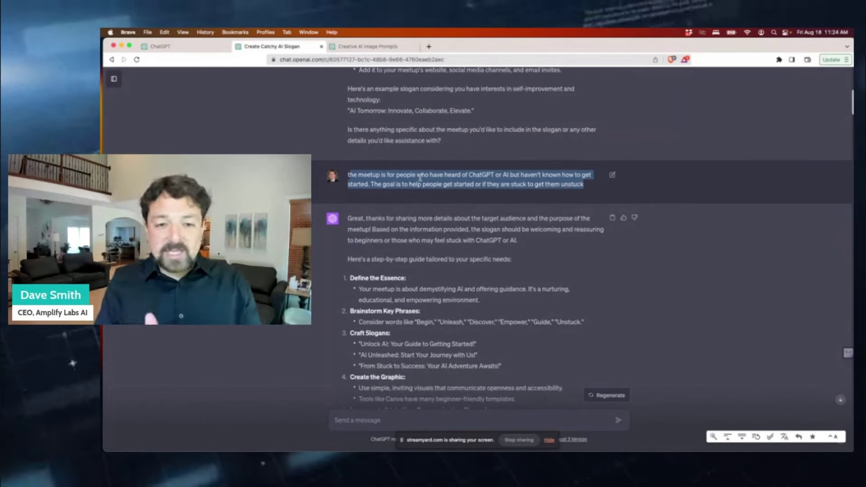
{"action": "left_click", "coordinate": [349, 175]}
{"action": "left_click_drag", "start_coordinate": [349, 174], "coordinate": [565, 174]}
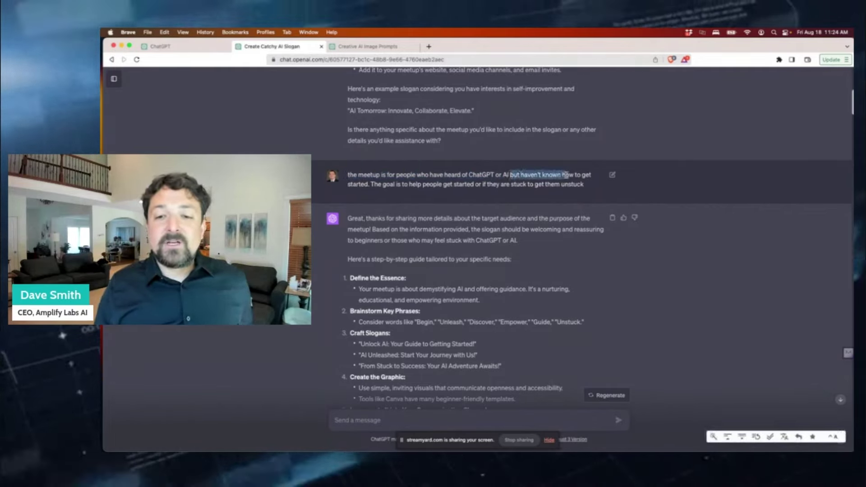
{"action": "left_click", "coordinate": [472, 174]}
{"action": "double_click", "coordinate": [471, 174]}
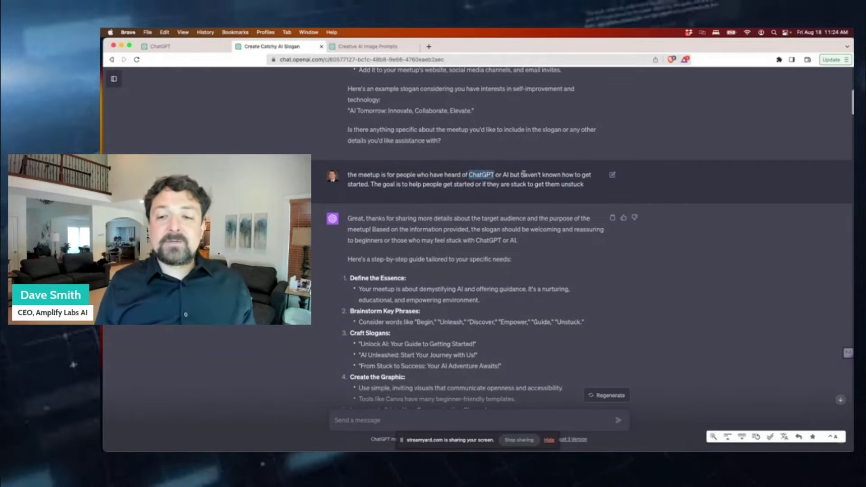
{"action": "left_click_drag", "start_coordinate": [379, 185], "coordinate": [553, 186]}
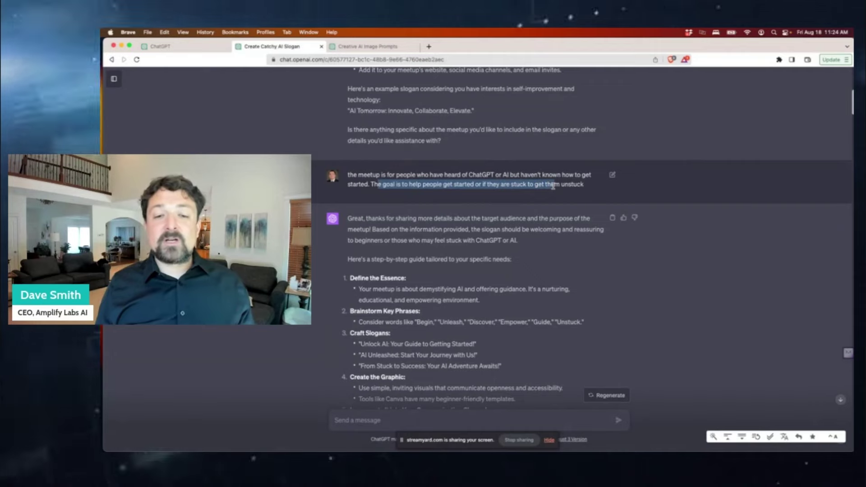
{"action": "scroll", "coordinate": [553, 185], "scroll_direction": "down", "scroll_amount": 2}
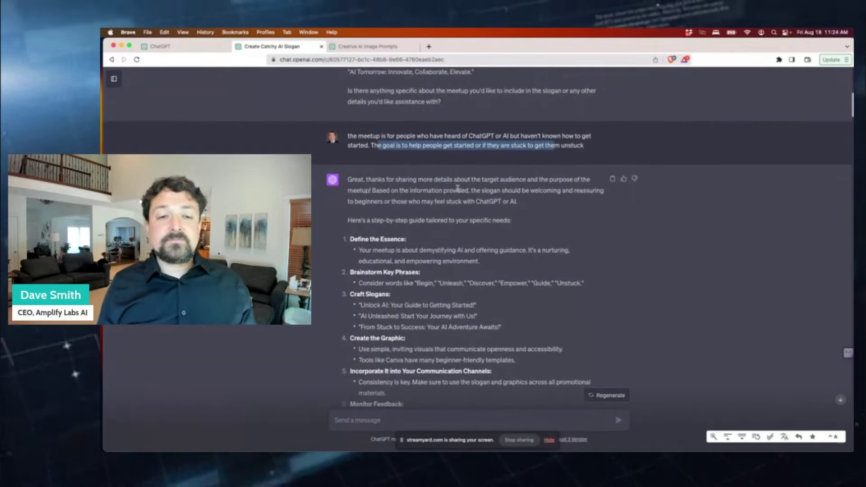
{"action": "left_click", "coordinate": [588, 148]}
{"action": "triple_click", "coordinate": [589, 149]}
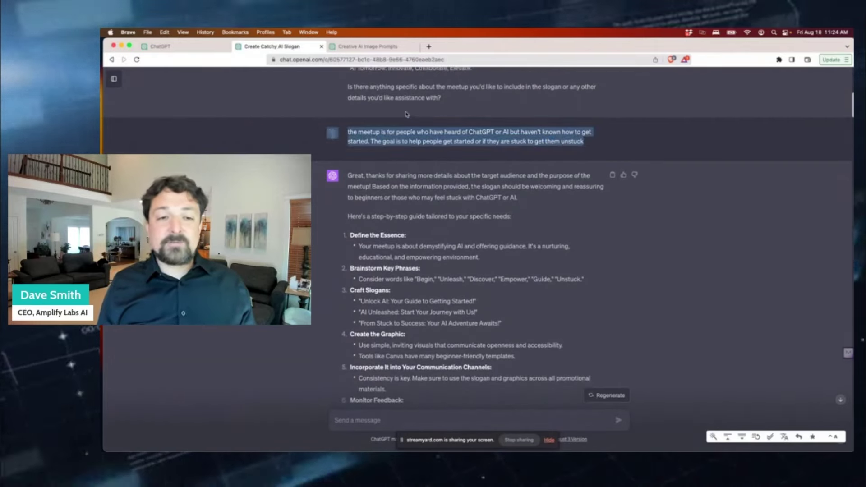
Step: Review the tailored step-by-step guide in the second reply, highlighting its "Brainstorm Key Phrases" and "Craft Slogans" sections
{"action": "left_click_drag", "start_coordinate": [345, 176], "coordinate": [542, 218]}
{"action": "scroll", "coordinate": [513, 218], "scroll_direction": "down", "scroll_amount": 3}
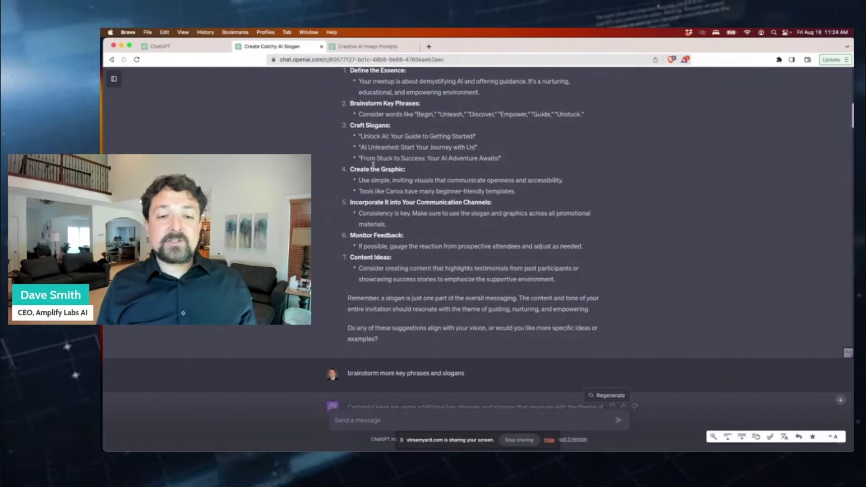
{"action": "scroll", "coordinate": [397, 162], "scroll_direction": "down", "scroll_amount": 1}
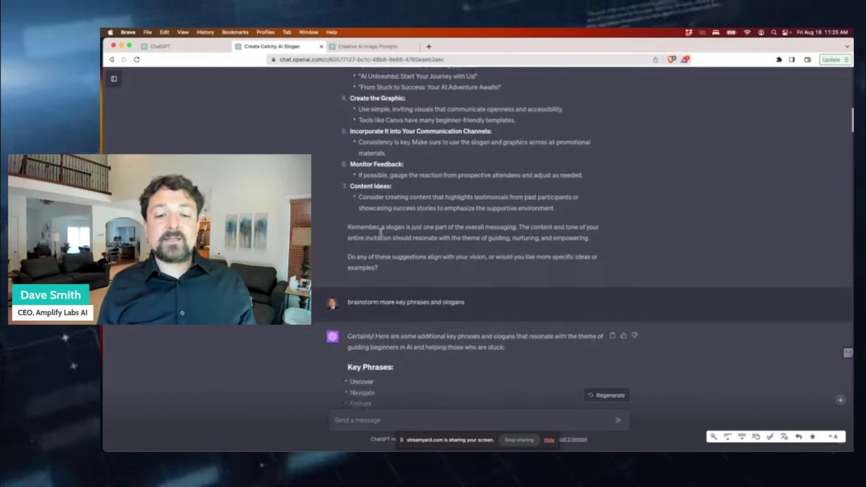
{"action": "scroll", "coordinate": [380, 233], "scroll_direction": "up", "scroll_amount": 5}
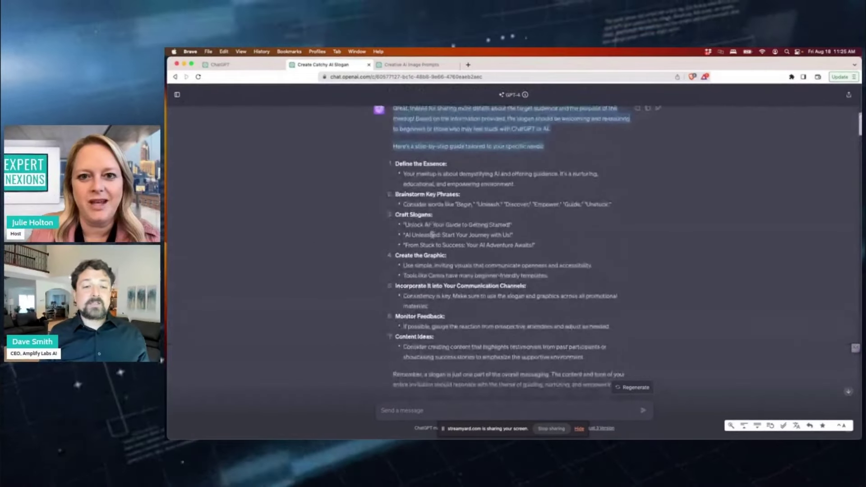
{"action": "scroll", "coordinate": [497, 253], "scroll_direction": "down", "scroll_amount": 7}
{"action": "left_click_drag", "start_coordinate": [521, 263], "coordinate": [394, 262]}
{"action": "scroll", "coordinate": [412, 195], "scroll_direction": "up", "scroll_amount": 4}
{"action": "left_click_drag", "start_coordinate": [397, 187], "coordinate": [398, 166]}
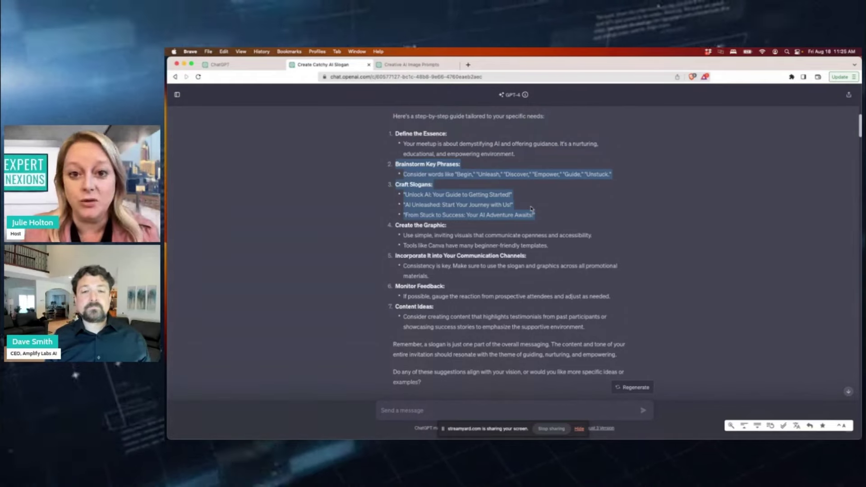
{"action": "left_click", "coordinate": [532, 209]}
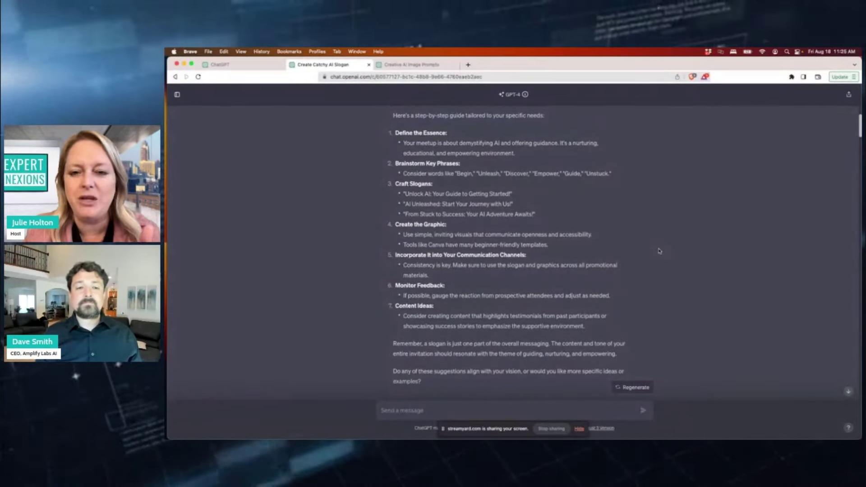
{"action": "scroll", "coordinate": [660, 251], "scroll_direction": "up", "scroll_amount": 2}
{"action": "scroll", "coordinate": [659, 251], "scroll_direction": "down", "scroll_amount": 2}
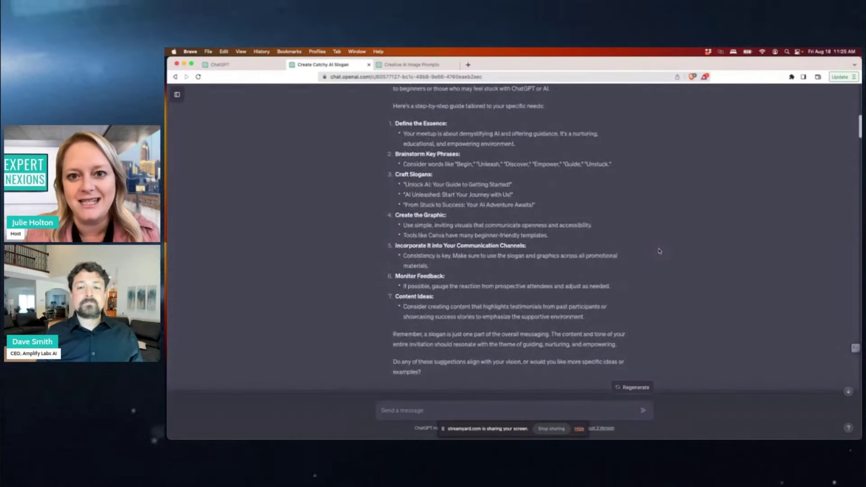